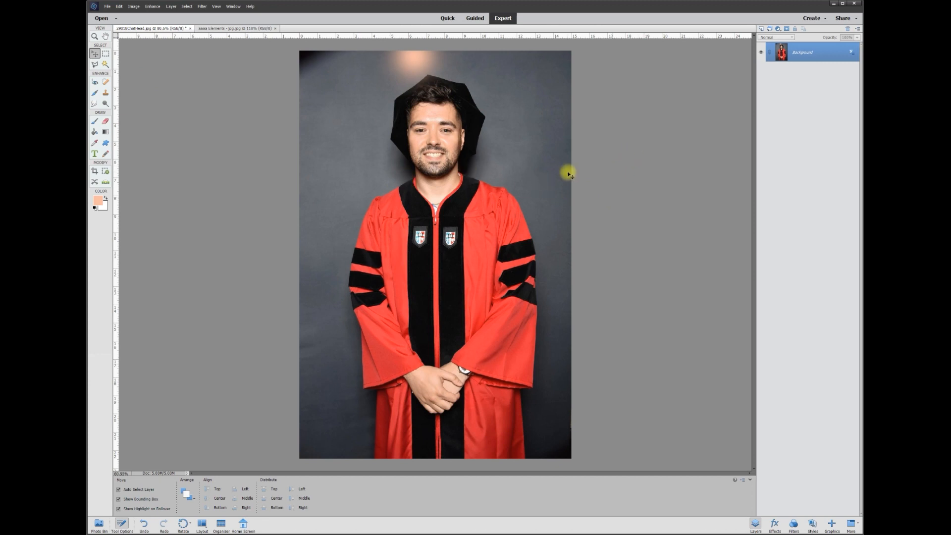
Convert the locked Background of the graduation portrait into an editable layer.
scroll(489, 153, "up", 3)
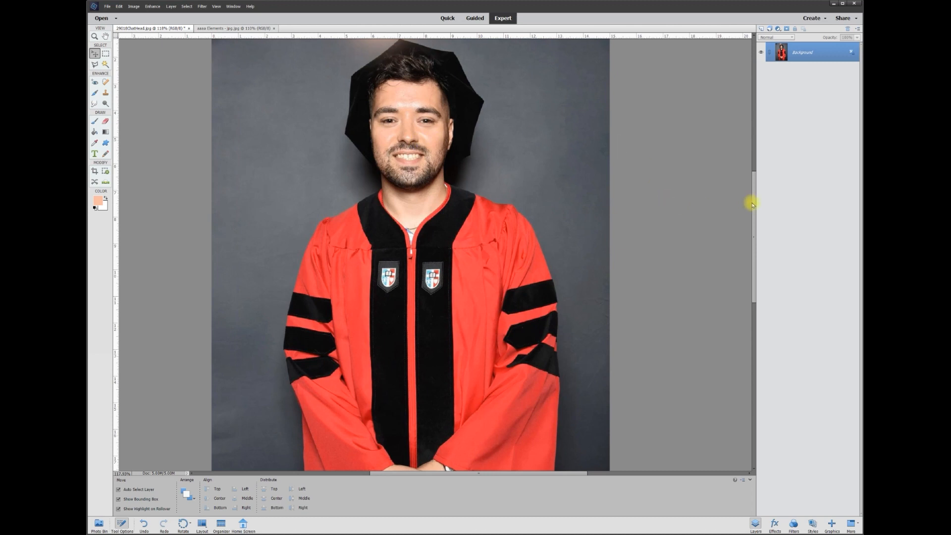
left_click_drag(753, 199, 751, 174)
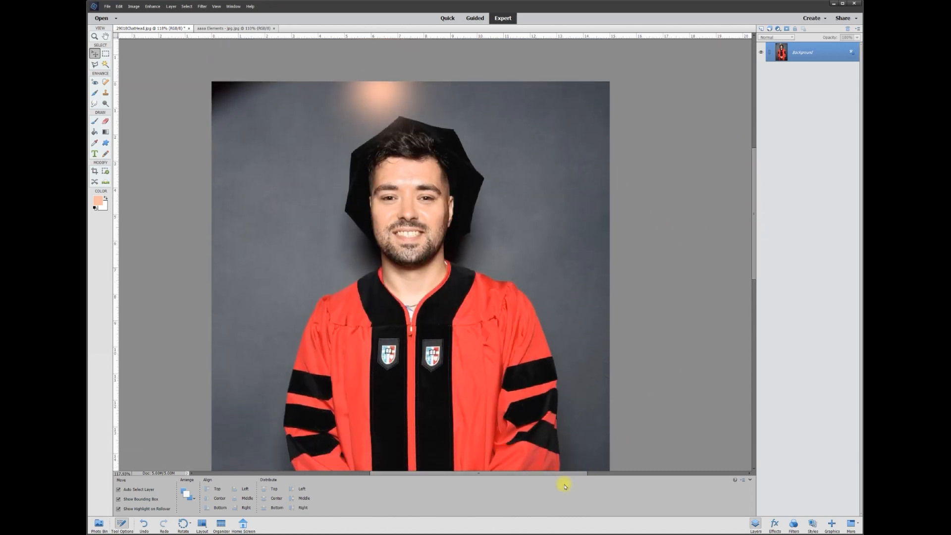
left_click_drag(566, 476, 549, 473)
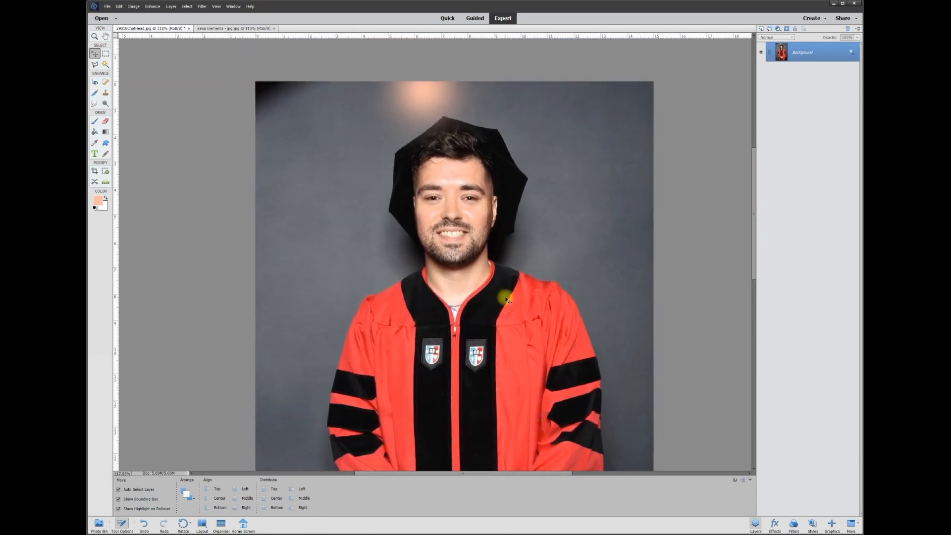
scroll(504, 304, "down", 4)
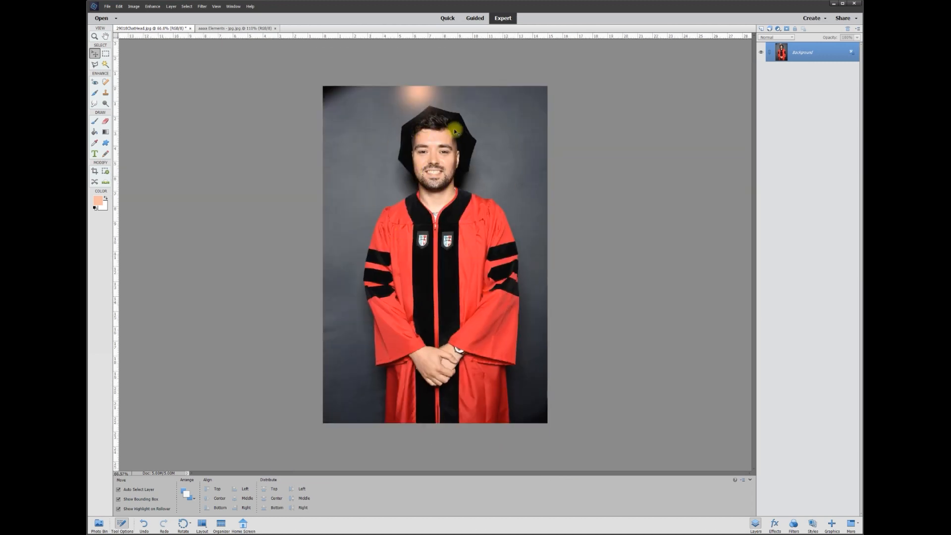
scroll(431, 96, "up", 3)
left_click_drag(753, 247, 753, 219)
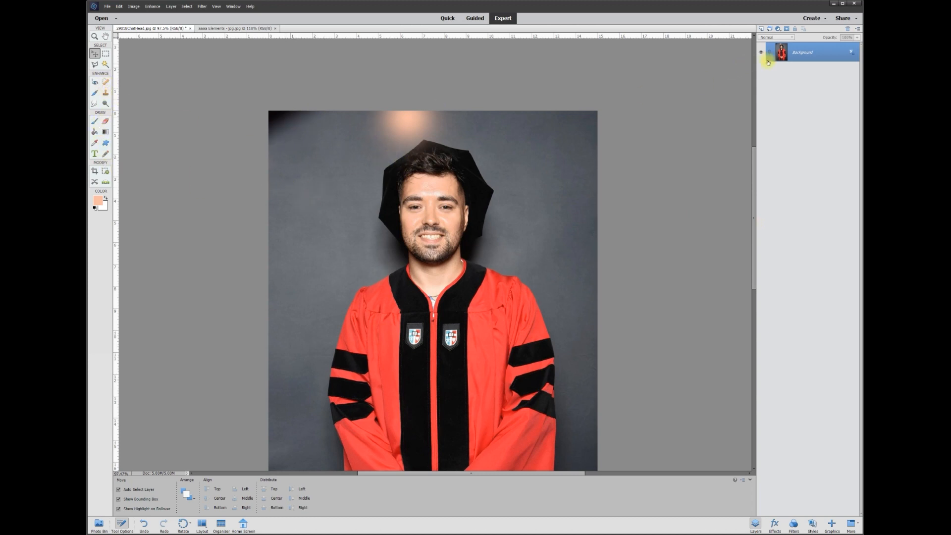
left_click(851, 52)
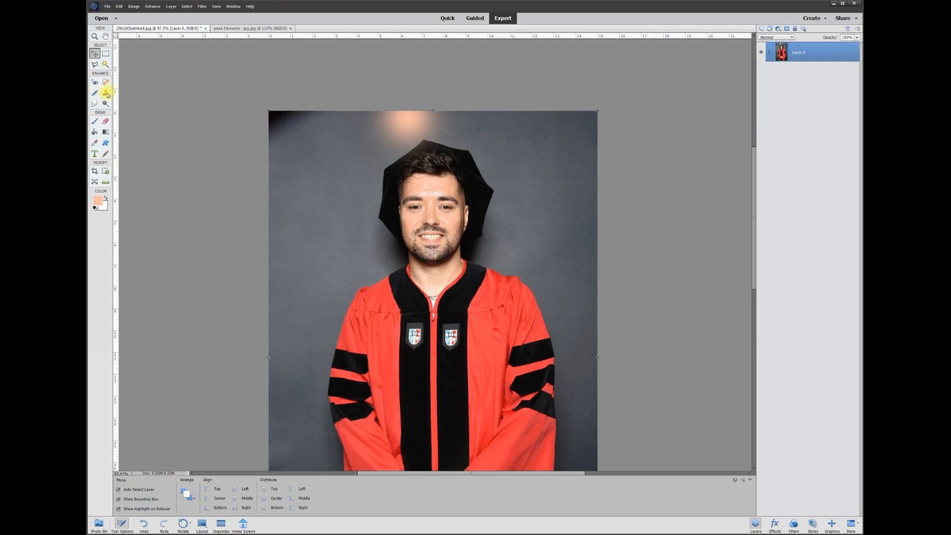
Smudge the dark spot in the photo's upper-left corner into the surrounding gray backdrop.
left_click(94, 103)
left_click(276, 489)
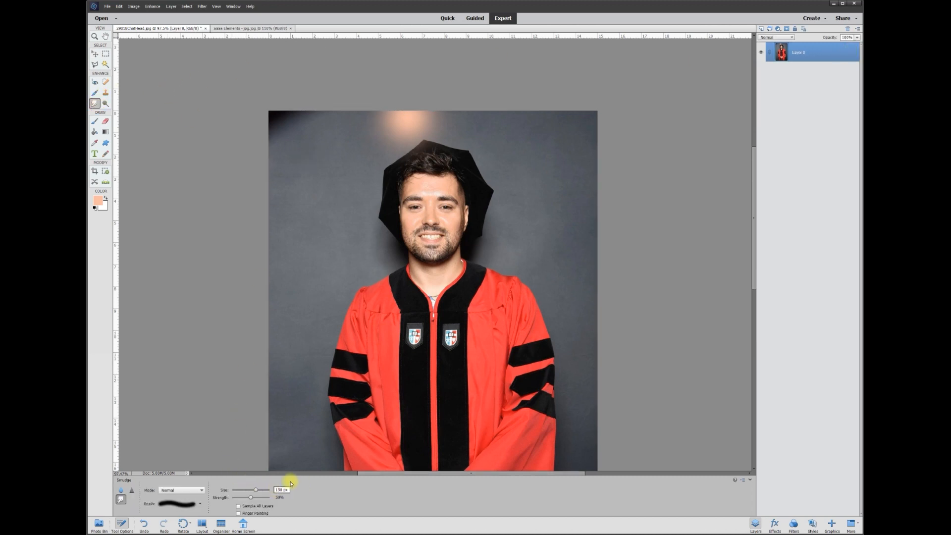
mouse_move(282, 129)
left_mouse_down()
mouse_move(275, 142)
mouse_move(269, 121)
mouse_move(280, 99)
mouse_move(394, 114)
mouse_move(433, 104)
mouse_move(276, 113)
mouse_move(322, 119)
mouse_move(314, 146)
left_mouse_up()
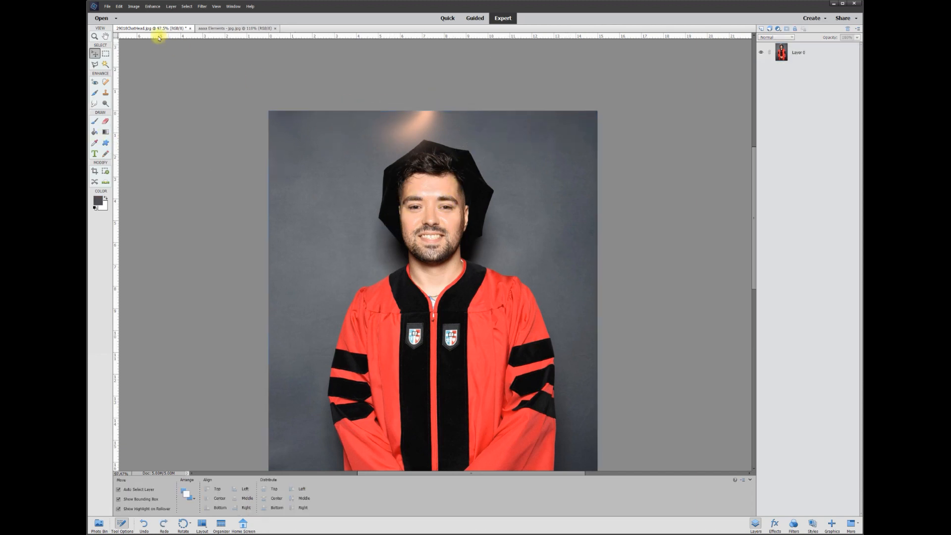
Increase the canvas height with a centred anchor, adding blank space above and below the photo.
left_click(134, 7)
mouse_move(143, 53)
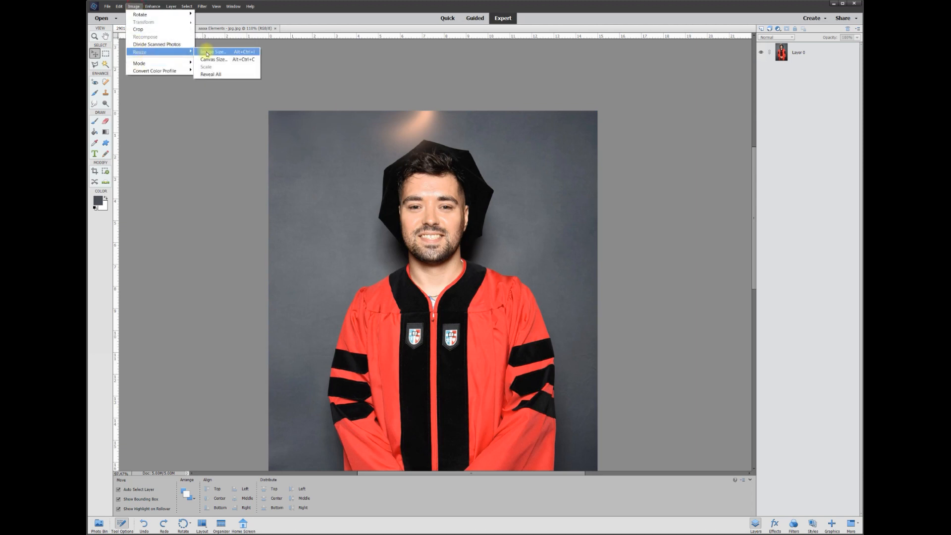
left_click(208, 61)
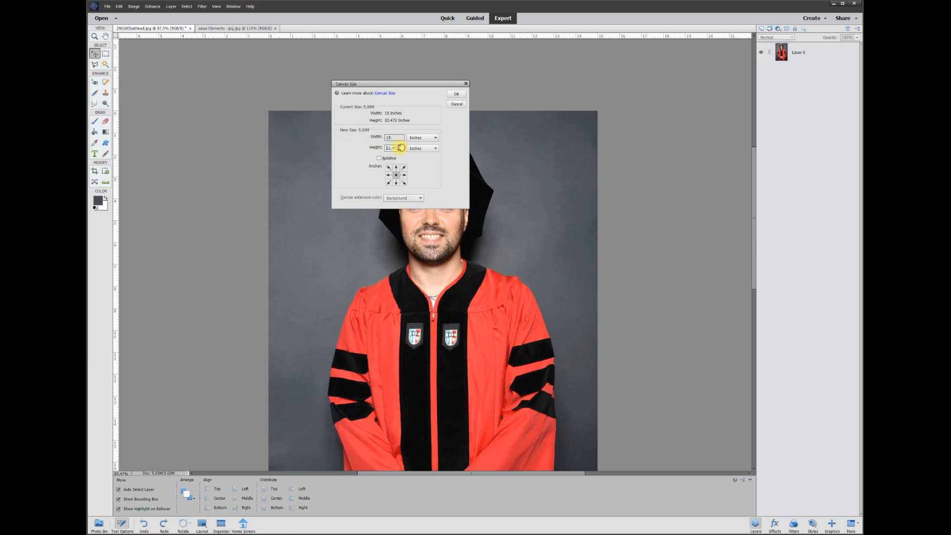
key("Return")
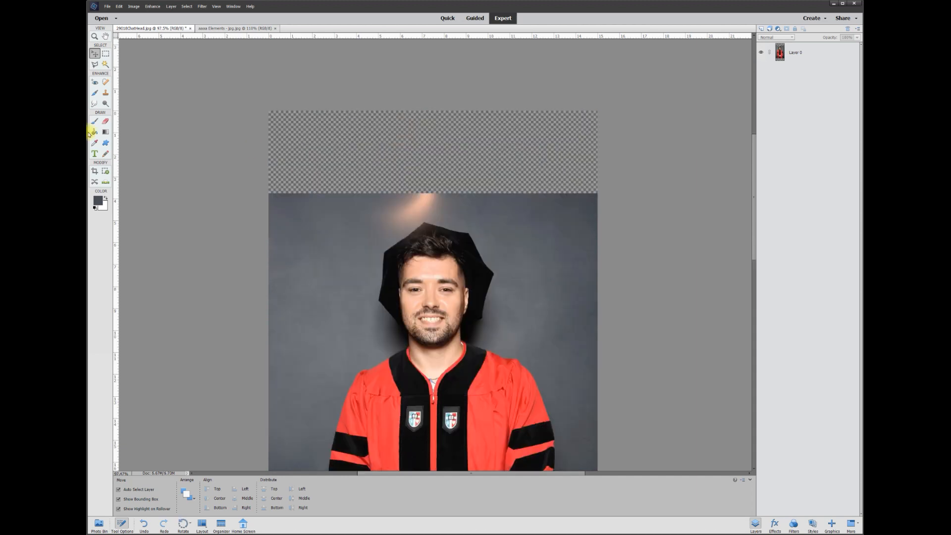
Select the full-width backdrop strip above the graduation cap on Layer 0 and copy it to a new layer.
left_click(95, 54)
left_click(802, 54)
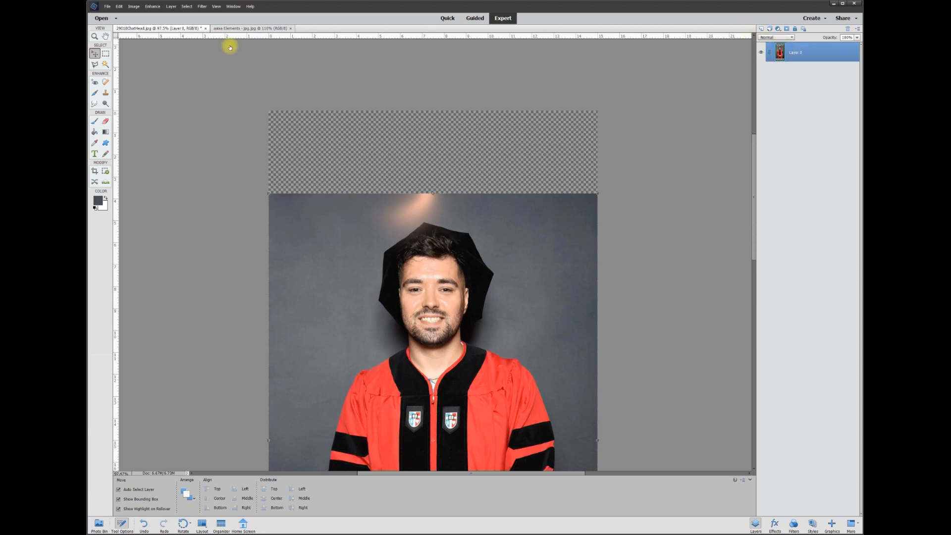
left_click(109, 56)
left_click_drag(255, 156, 603, 223)
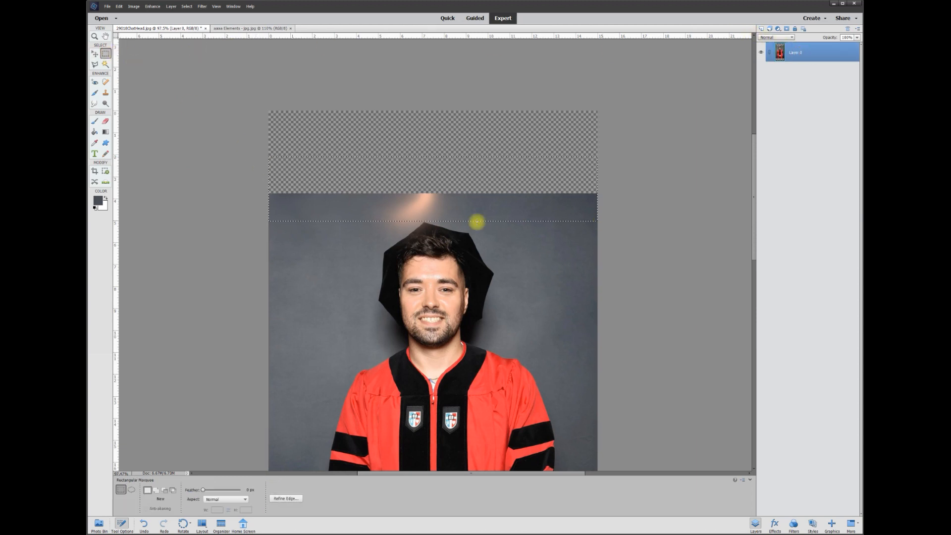
right_click(459, 214)
left_click(473, 250)
Stretch the copied backdrop strip upward to the canvas's top edge to fill the blank area.
left_click(95, 53)
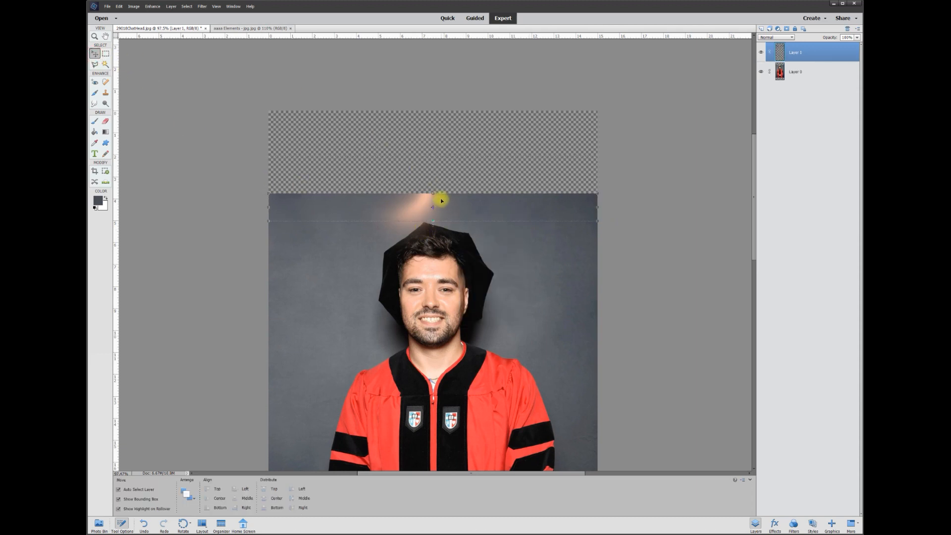
left_click_drag(433, 192, 435, 111)
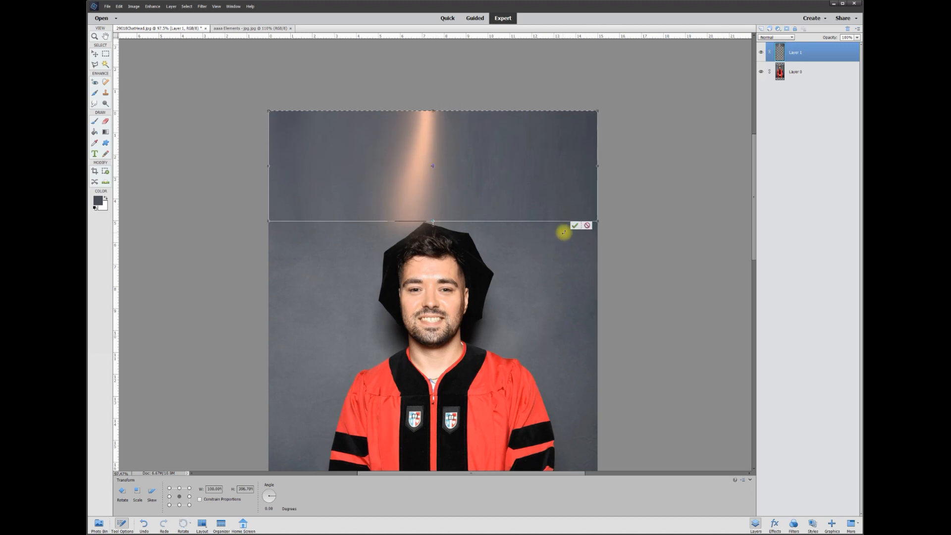
left_click(574, 226)
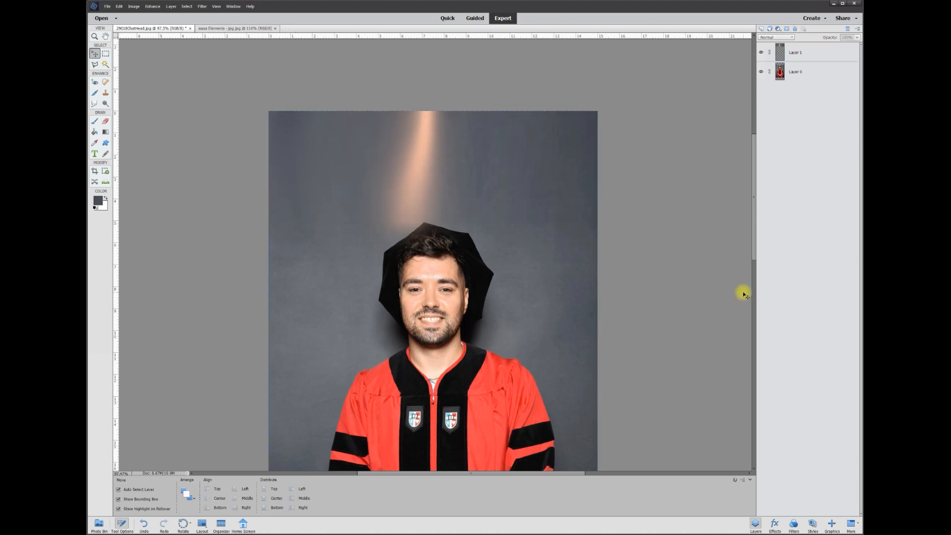
Merge the stretched backdrop layer down into Layer 0 and check the merged layer by toggling its visibility.
key("ctrl+0")
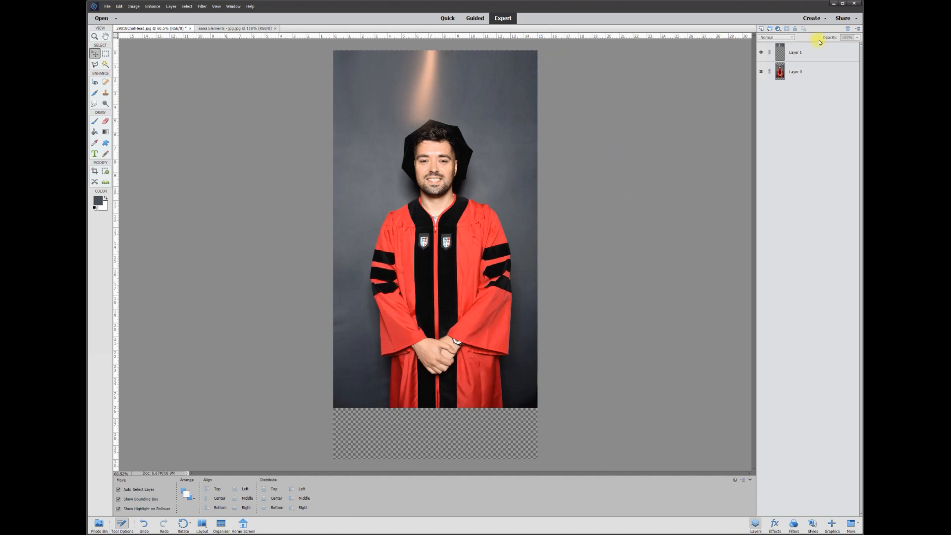
right_click(795, 54)
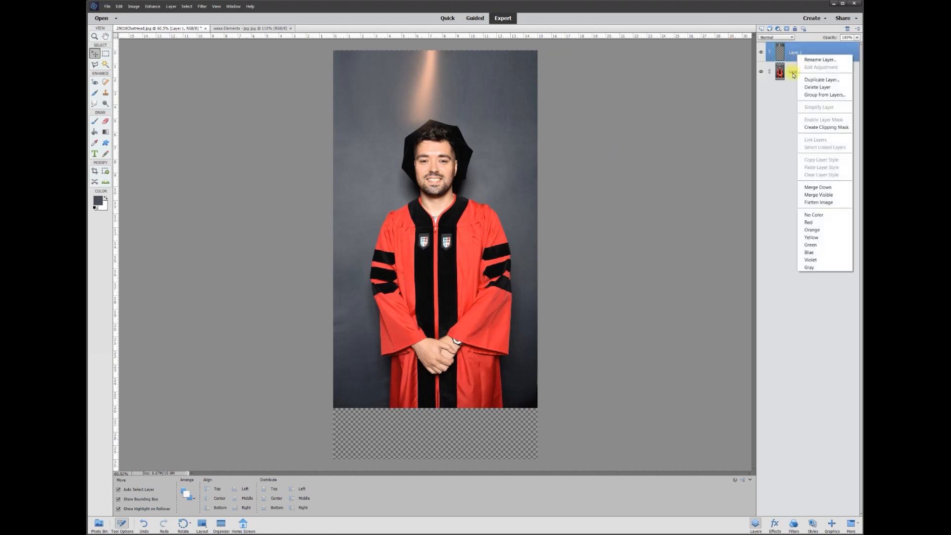
left_click(815, 187)
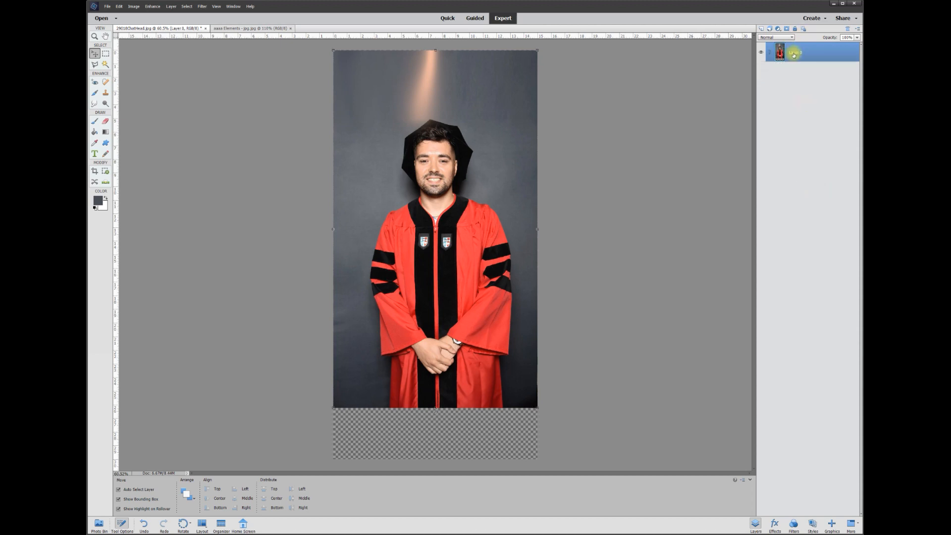
left_click(761, 52)
left_click(761, 52)
Copy a rectangular area around the head and cap to a new layer and hide Layer 0.
scroll(469, 128, "up", 9)
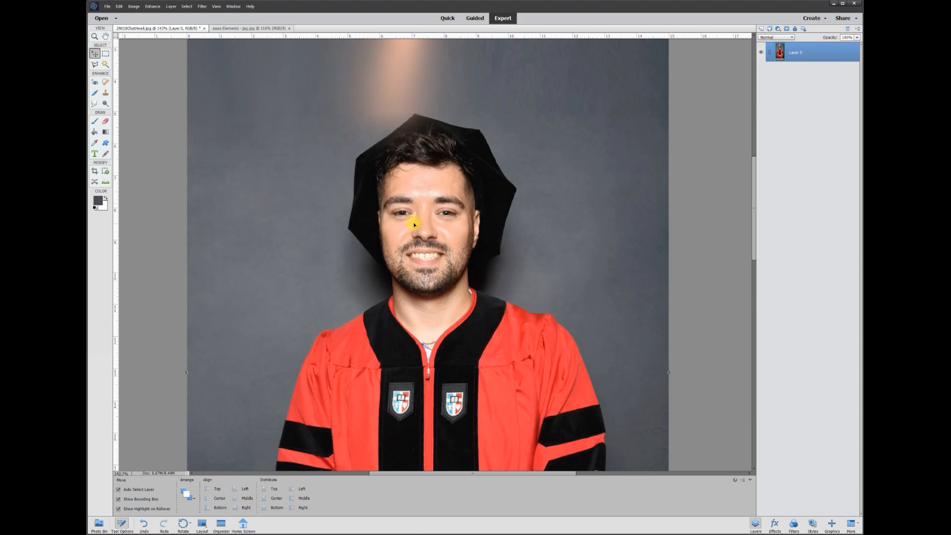
left_click(106, 53)
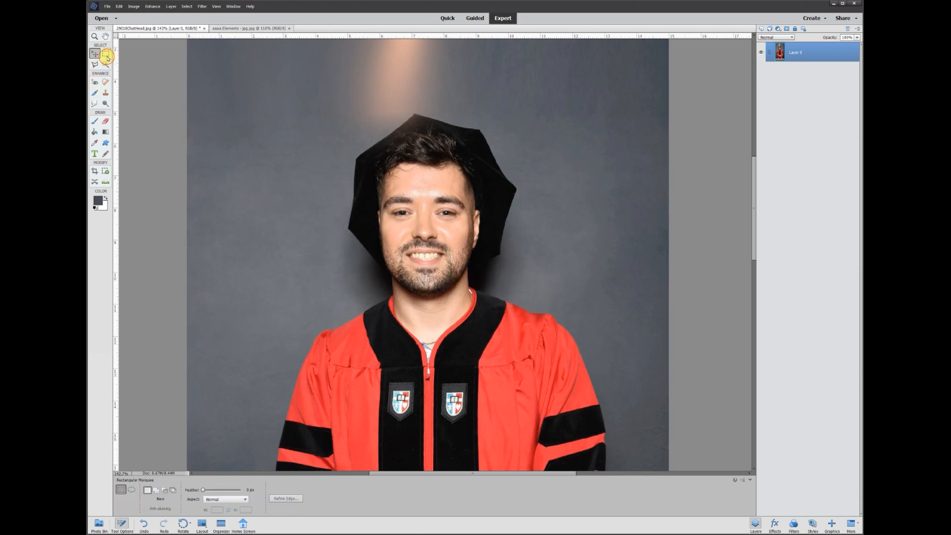
left_click_drag(326, 105, 538, 307)
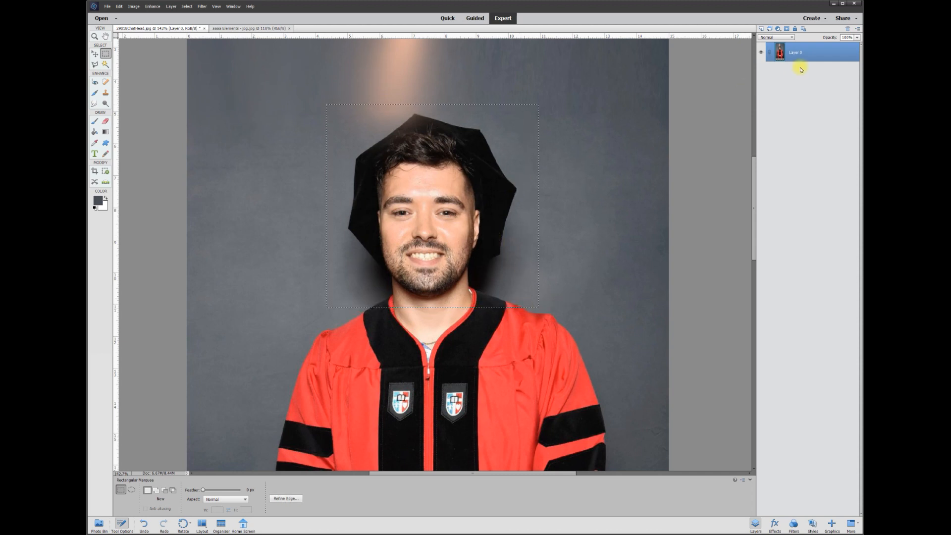
right_click(493, 154)
left_click(519, 200)
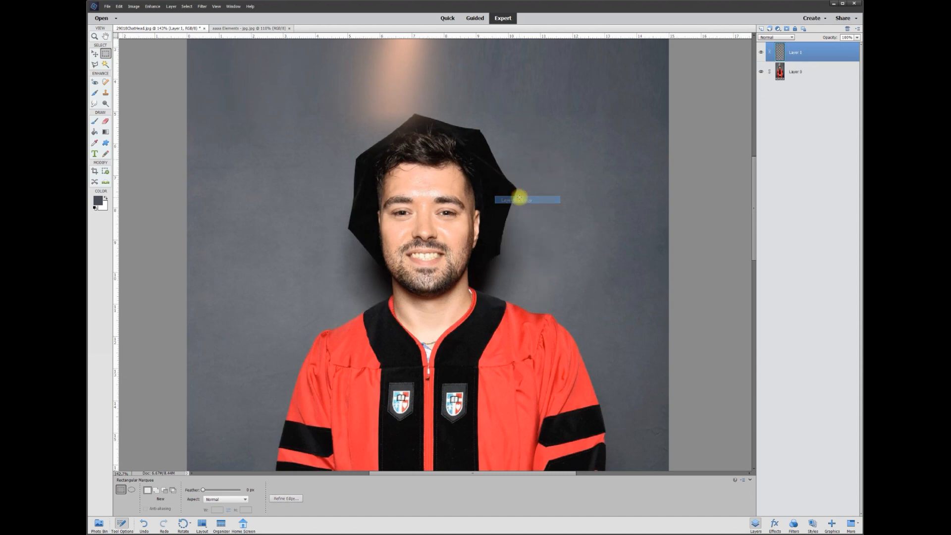
left_click(761, 73)
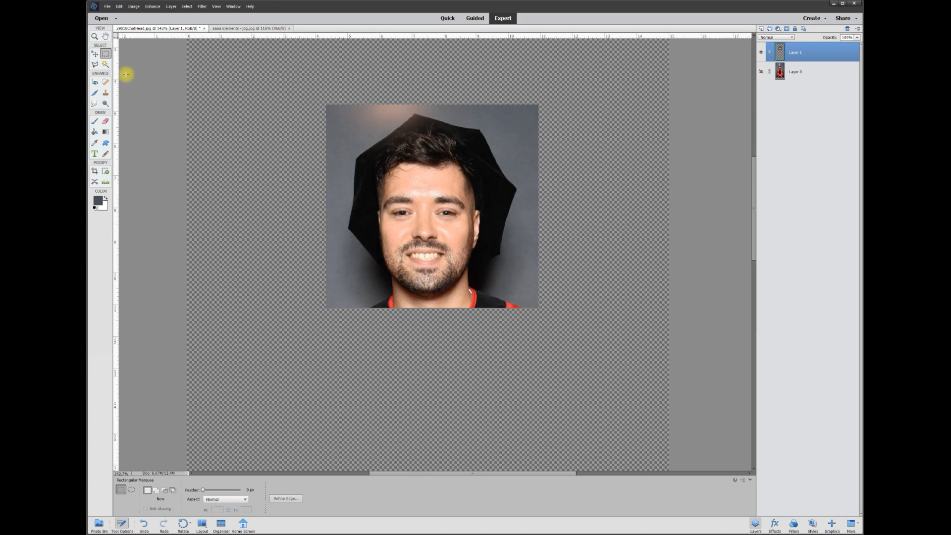
Try to select the gray backdrop around the head with the Magic Wand at tolerance 75.
left_click(105, 64)
left_click(216, 489)
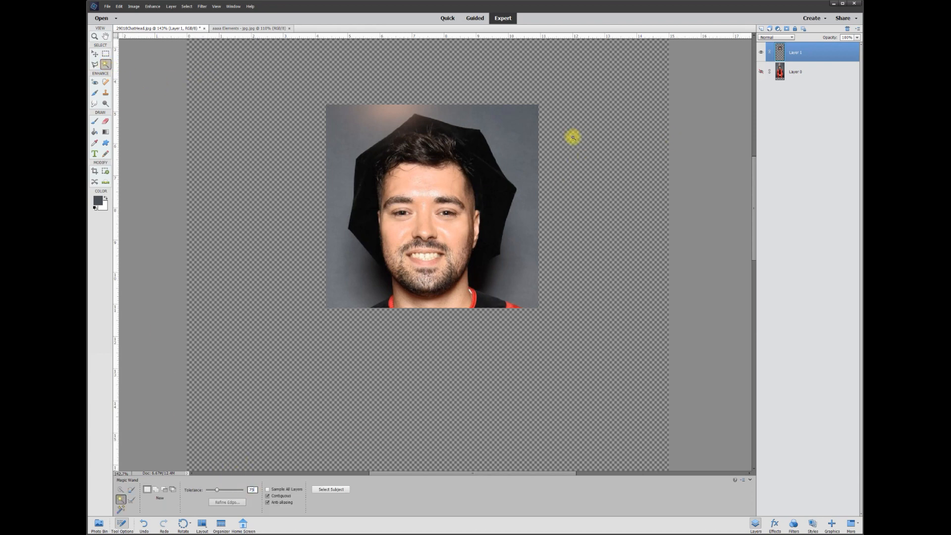
left_click(513, 155)
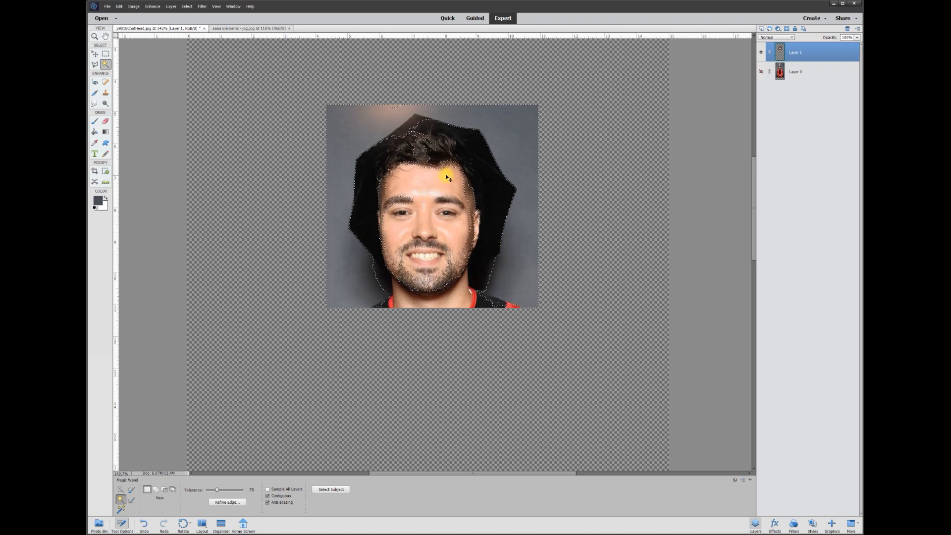
key("ctrl+d")
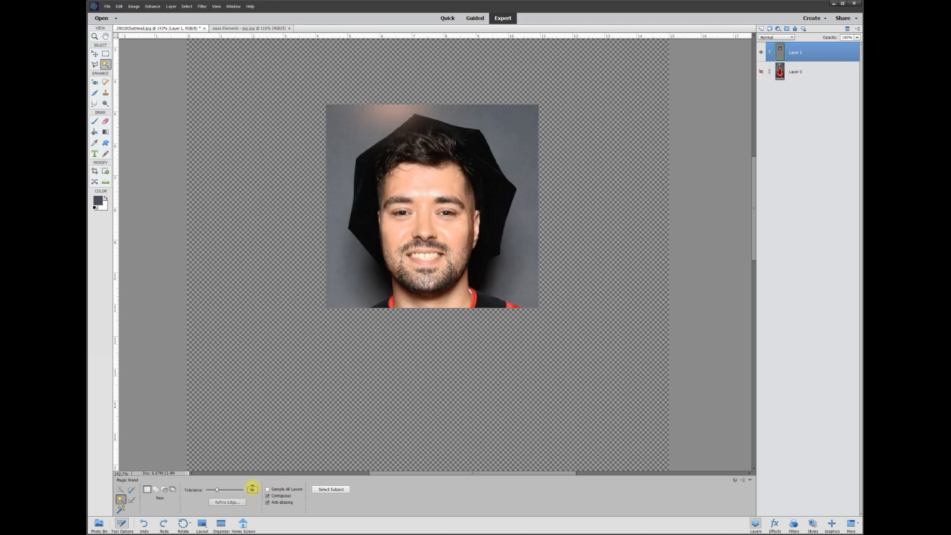
Set the Magic Wand tolerance to 50 and delete the gray backdrop around the head and cap.
left_click(252, 490)
type("50")
left_click(528, 228)
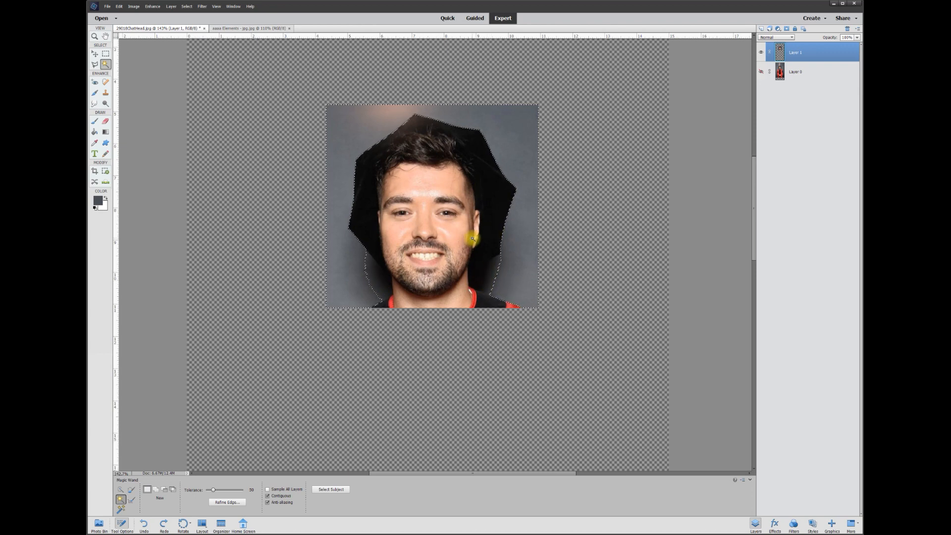
key("Delete")
key("ctrl+d")
Erase a thin separating line along the cap's lower edges and under the jawline with the Eraser.
left_click(96, 54)
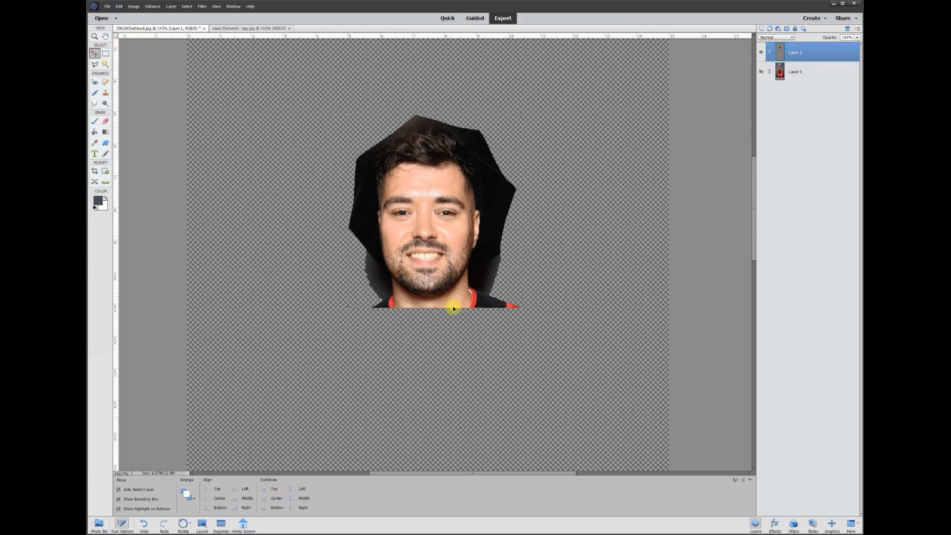
scroll(452, 306, "up", 3)
left_click(94, 64)
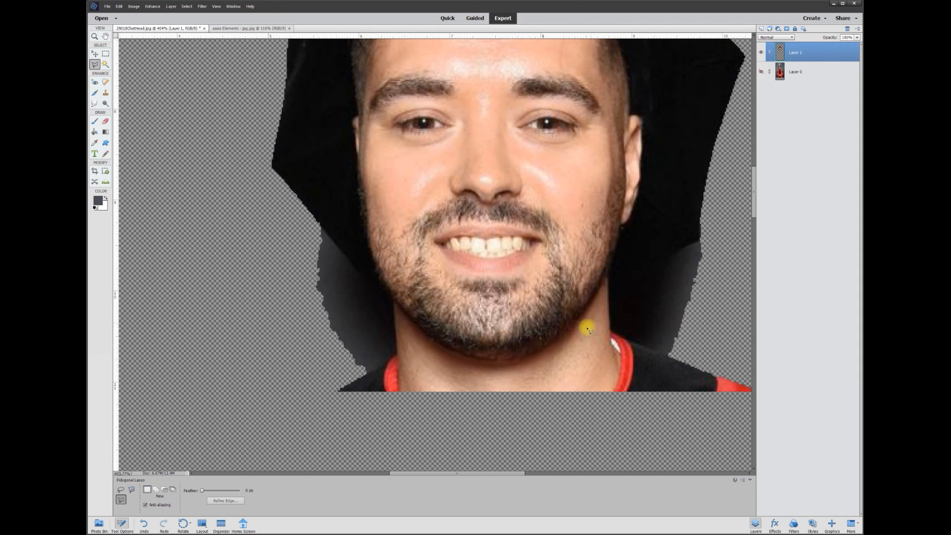
left_click(106, 121)
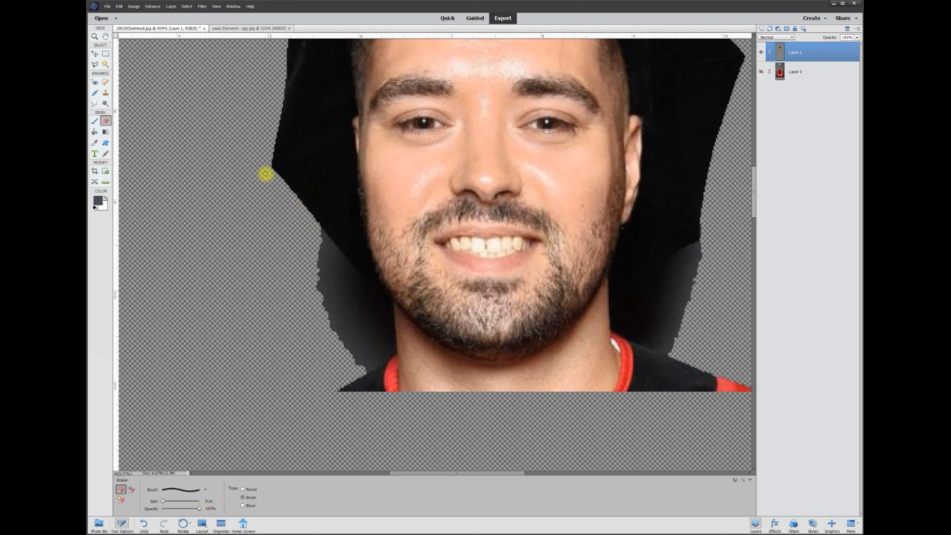
left_click(386, 307, "shift")
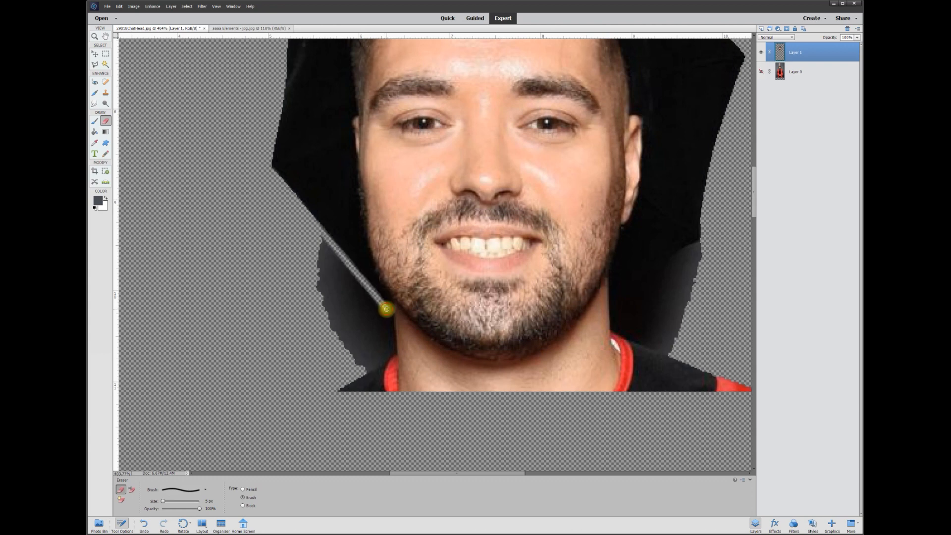
mouse_move(398, 310)
left_mouse_down()
mouse_move(451, 359)
mouse_move(505, 366)
mouse_move(557, 342)
mouse_move(605, 281)
left_mouse_up()
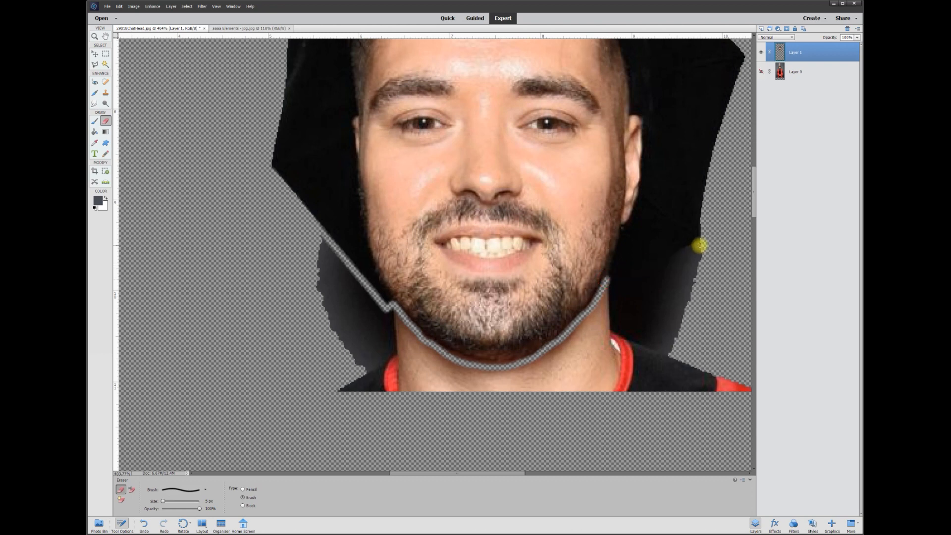
left_click(700, 241, "shift")
Select the neck, shoulders and leftover backdrop below the erased line with the Polygonal Lasso, and delete them from the head layer.
left_click(95, 64)
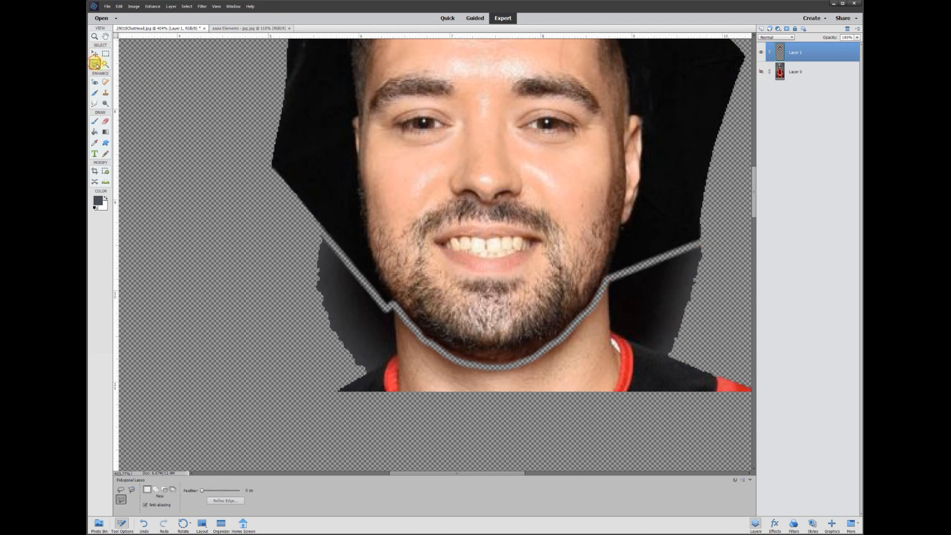
left_click(286, 288)
left_click(308, 218)
left_click(391, 307)
left_click(460, 364)
left_click(502, 370)
left_click(535, 356)
left_click(565, 337)
left_click(591, 308)
left_click(600, 293)
left_click(605, 281)
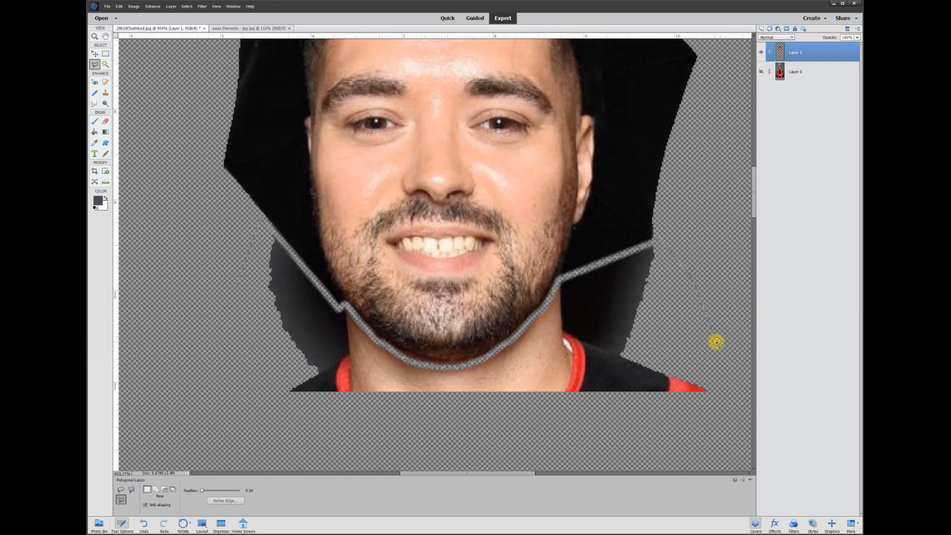
left_click(734, 410)
left_click(238, 417)
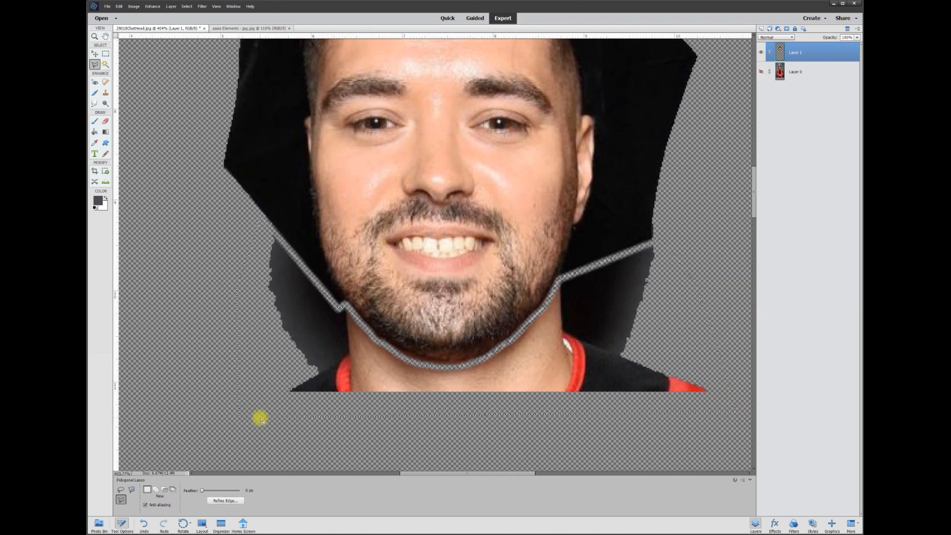
key("Delete")
key("ctrl+d")
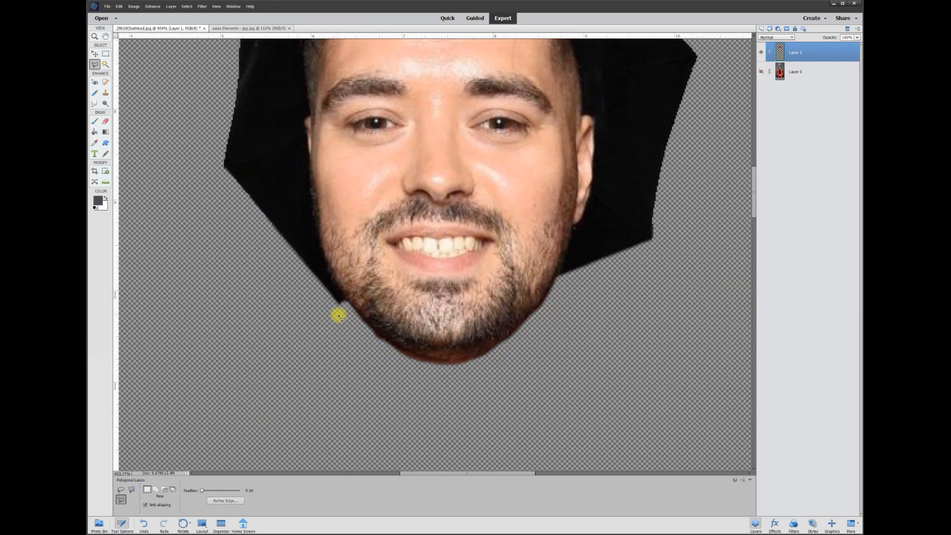
Show Layer 0 again beneath the head cutout.
scroll(335, 314, "down", 5)
scroll(271, 268, "down", 3)
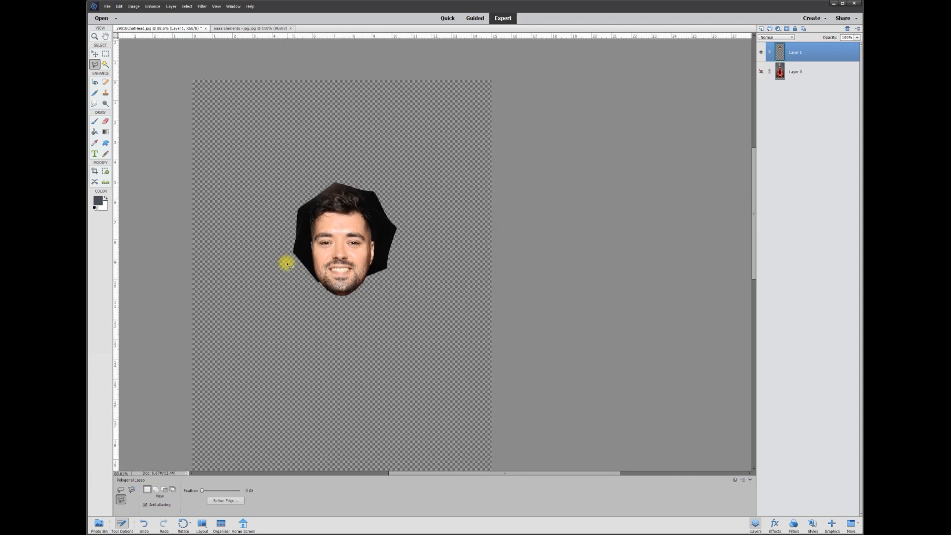
scroll(414, 167, "up", 2)
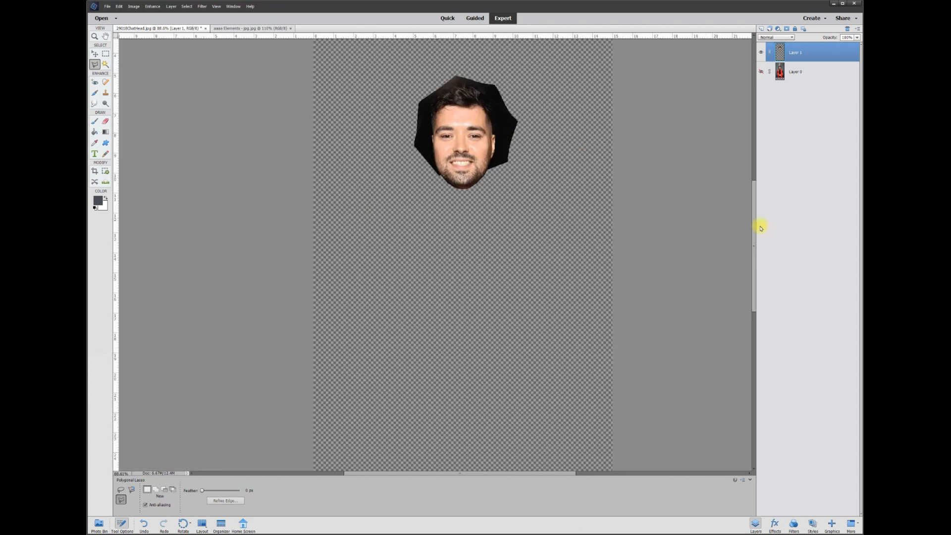
left_click_drag(754, 229, 753, 214)
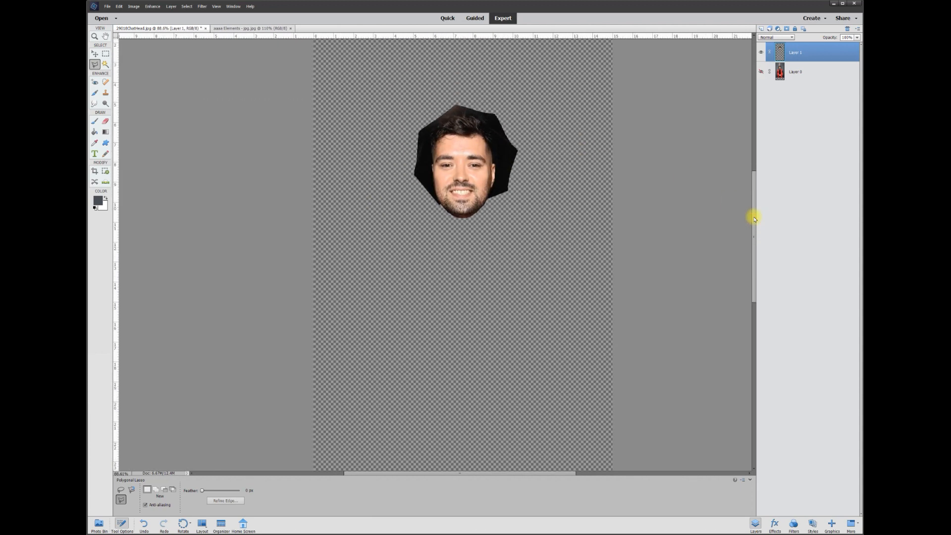
left_click(762, 72)
left_click_drag(753, 180, 756, 167)
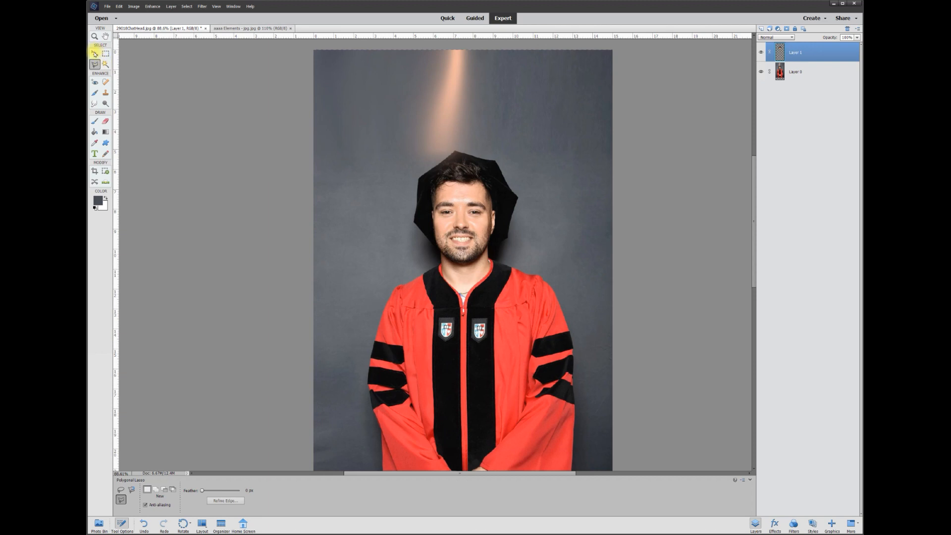
Enlarge the head and cap to about 208% width and 188% height, and position them above the gown's collar.
left_click(94, 54)
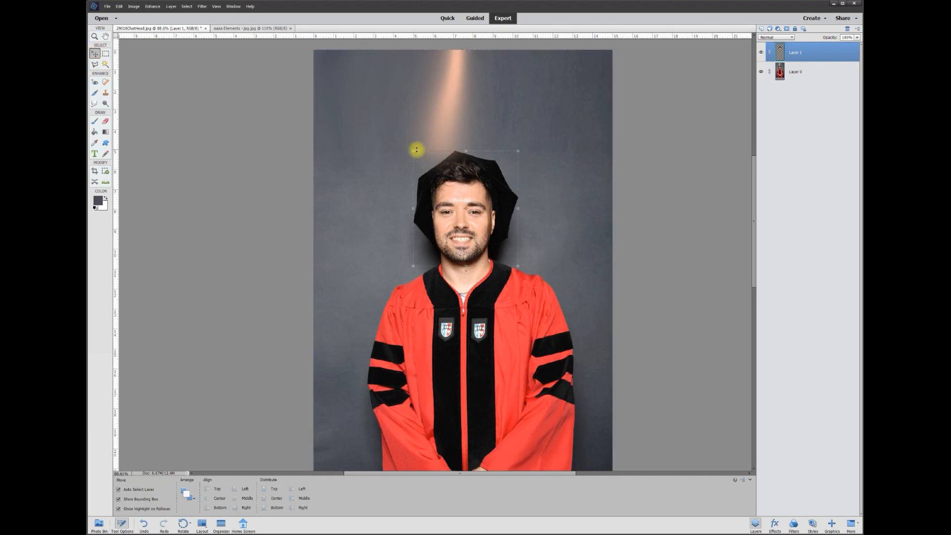
left_click_drag(413, 152, 484, 157)
left_click_drag(561, 163, 584, 162)
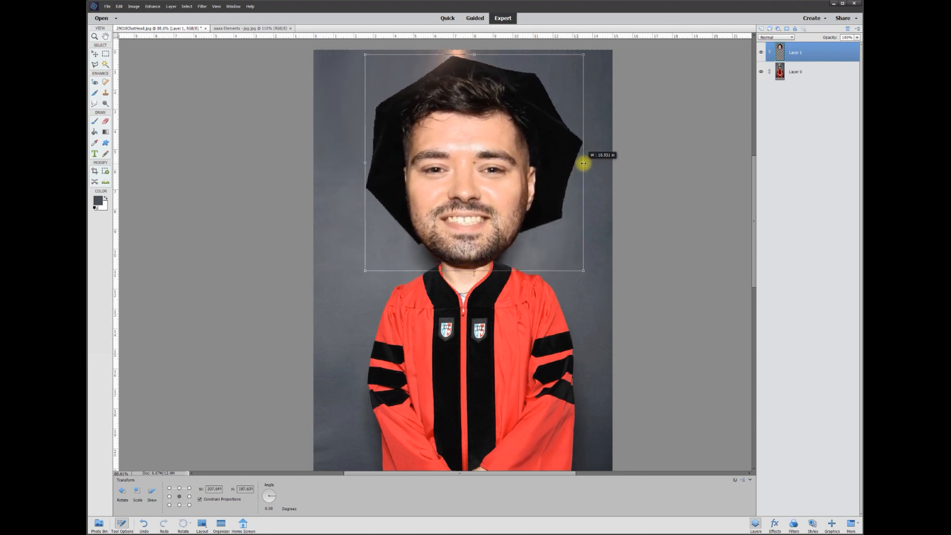
left_click(558, 277)
left_click_drag(489, 209, 486, 210)
Slightly adjust the size and position of the enlarged head over the neck.
scroll(550, 350, "down", 5)
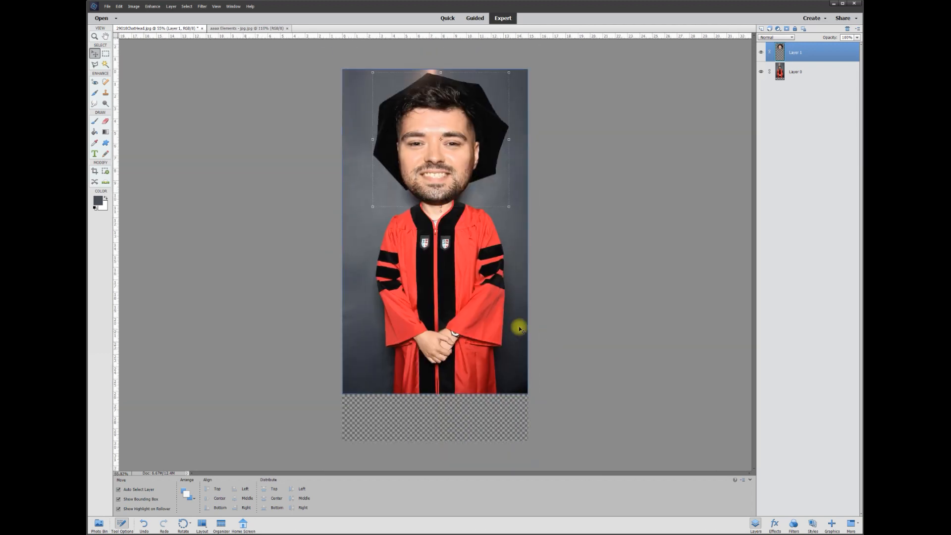
left_click_drag(438, 213, 388, 83)
left_click_drag(431, 207, 441, 207)
left_click(484, 214)
Nudge the head and cap up a little, stretch them slightly toward the canvas top, and apply the transform.
scroll(446, 110, "up", 1)
scroll(446, 110, "up", 1)
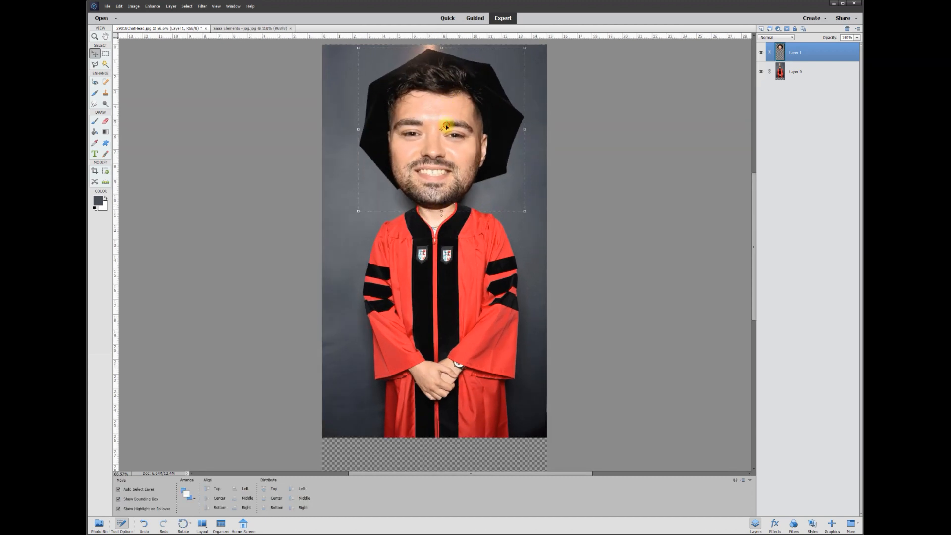
left_click(597, 115)
left_click(474, 78)
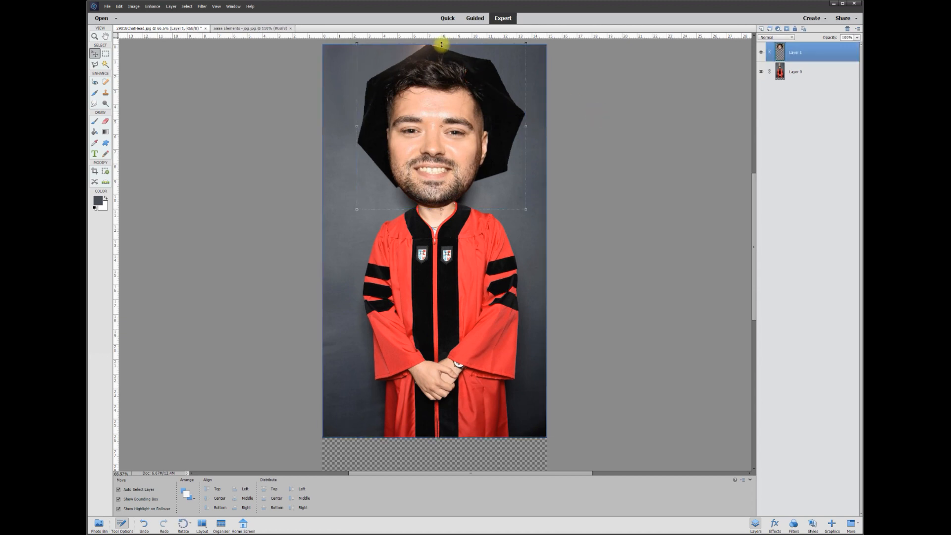
left_click_drag(442, 43, 441, 39)
key("Return")
scroll(417, 104, "up", 6)
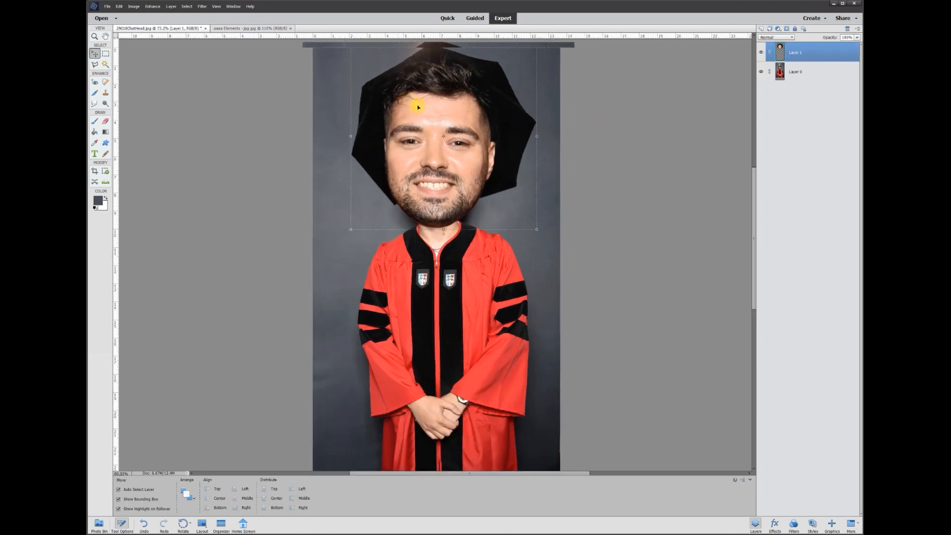
left_click(662, 155)
Create a new empty layer above Layer 1.
scroll(310, 148, "up", 2)
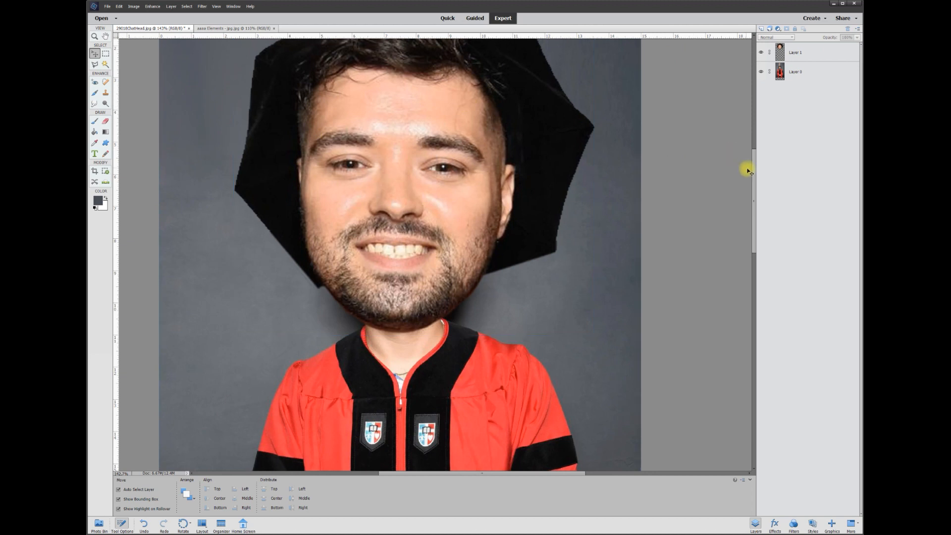
left_click_drag(752, 166, 753, 144)
left_click_drag(573, 476, 564, 477)
left_click(787, 52)
left_click(761, 28)
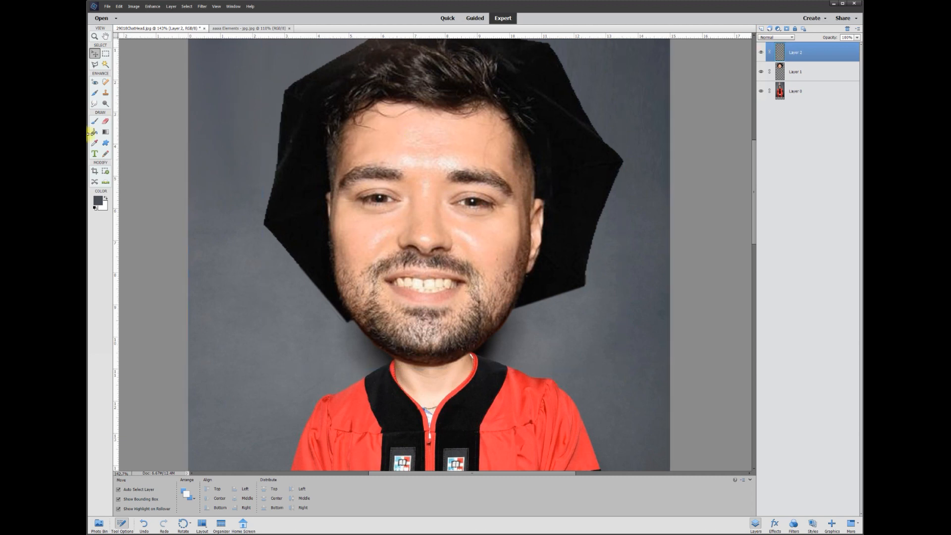
Sample a skin tone from the face and paint over the shiny forehead, nose and cheeks with a soft 150 px brush.
left_click(95, 143)
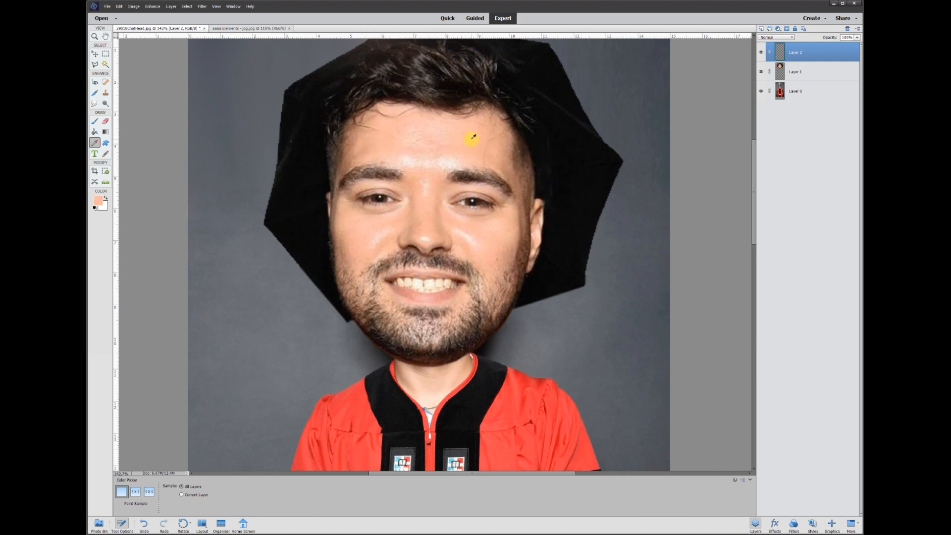
left_click(94, 121)
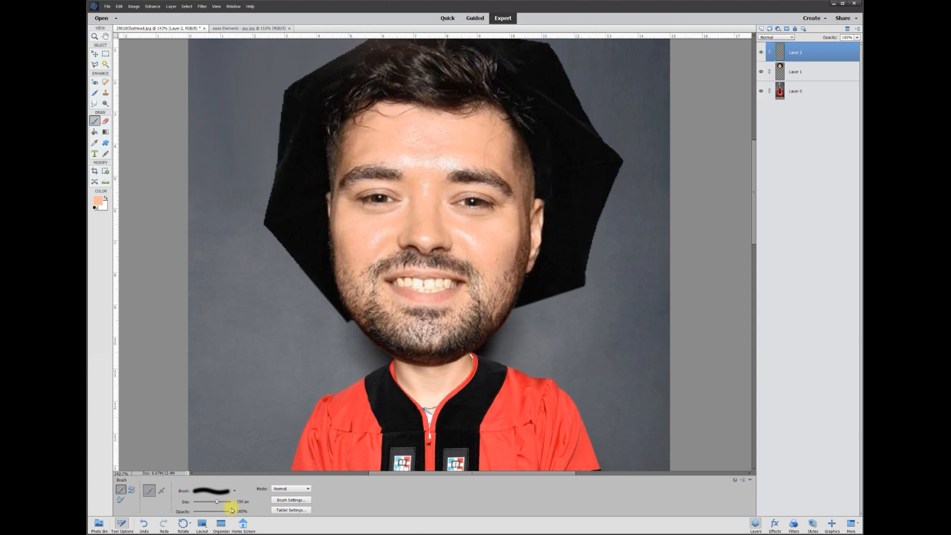
mouse_move(413, 157)
left_mouse_down()
mouse_move(451, 155)
mouse_move(422, 221)
mouse_move(413, 203)
mouse_move(426, 196)
mouse_move(425, 212)
mouse_move(519, 246)
mouse_move(438, 222)
mouse_move(481, 242)
mouse_move(369, 225)
mouse_move(387, 229)
mouse_move(374, 238)
mouse_move(356, 221)
mouse_move(428, 205)
mouse_move(508, 207)
mouse_move(401, 127)
mouse_move(500, 129)
left_mouse_up()
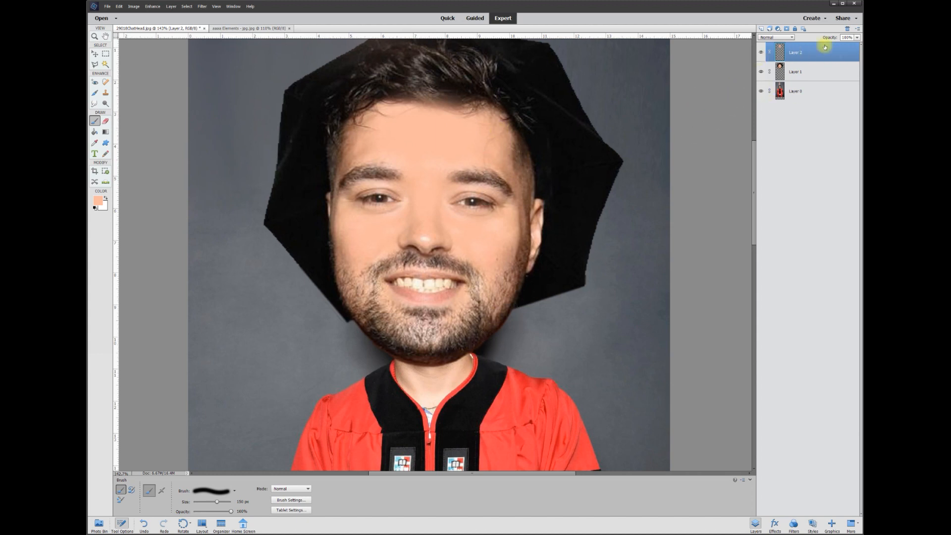
Set the Eraser to 75 px and erase the skin-tone paint that spills over the hairline.
left_click(105, 121)
left_click(208, 500)
type("10")
key("BackSpace")
type("75")
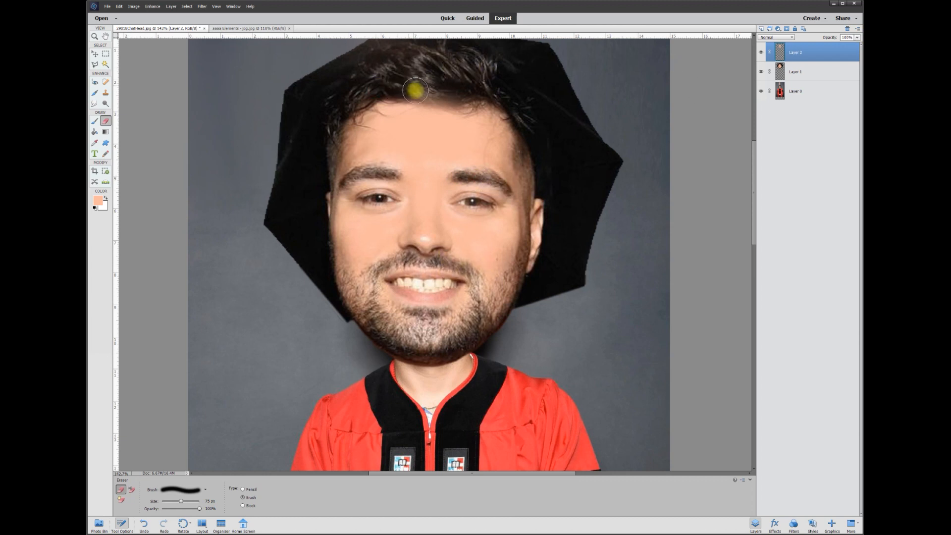
Lower Layer 2's opacity so the skin-tone paint softens the shine while the facial texture still shows through.
left_click(856, 38)
left_click_drag(858, 46, 830, 47)
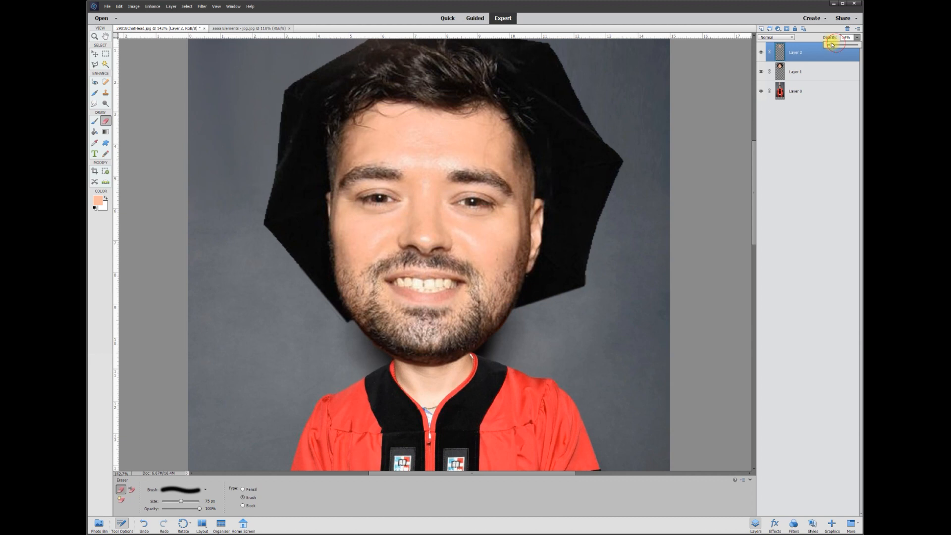
left_click_drag(831, 45, 839, 46)
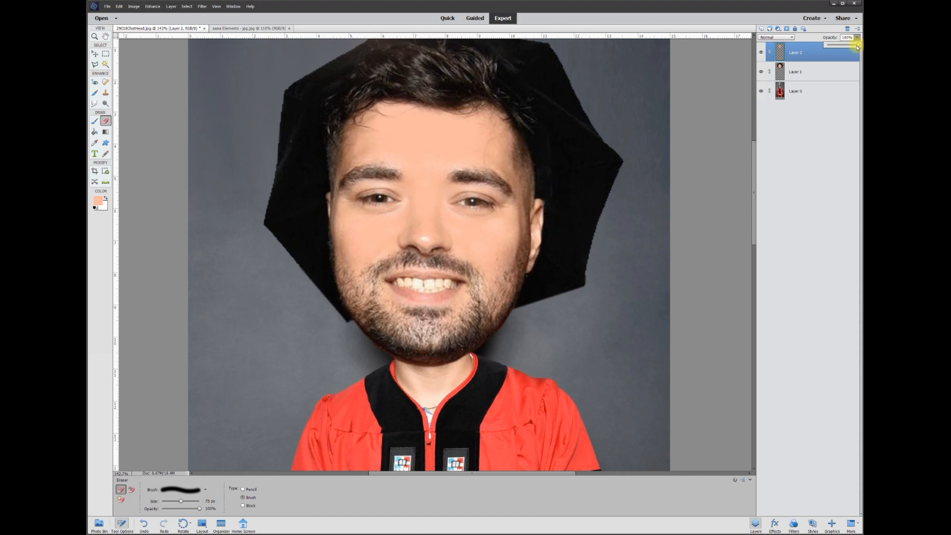
left_click_drag(855, 45, 830, 49)
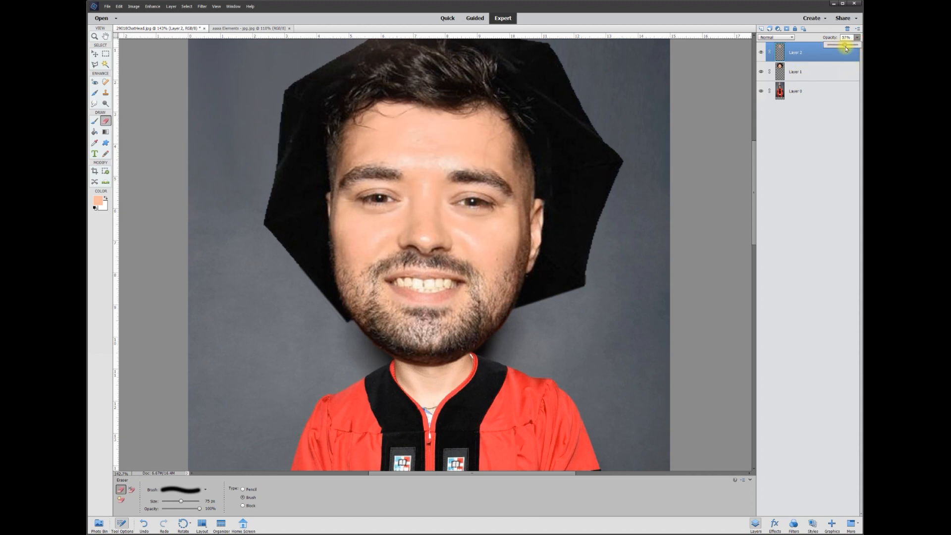
left_click_drag(847, 50, 846, 50)
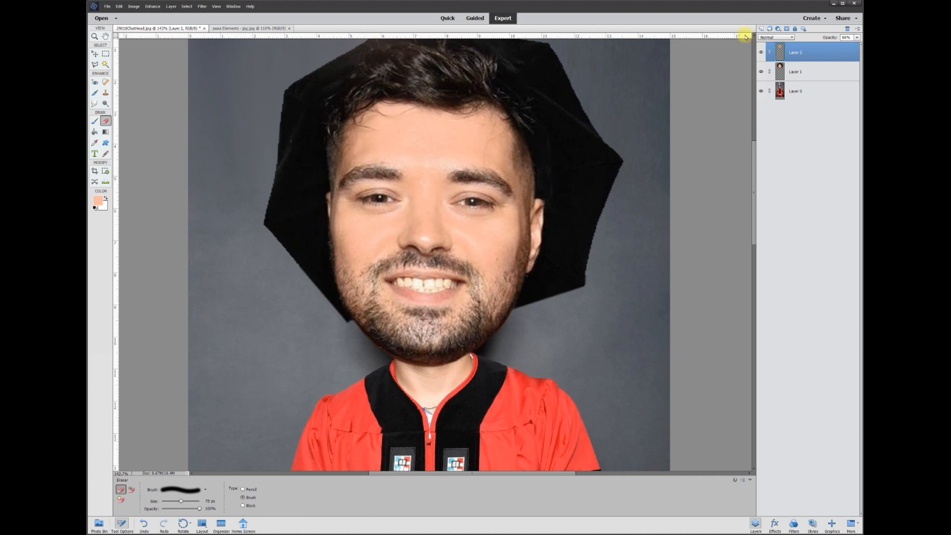
Compare the face with and without the skin-tone layer, and review the whole portrait with the Move tool active.
left_click(761, 52)
left_click(762, 53)
left_click(762, 53)
left_click(762, 53)
key("v")
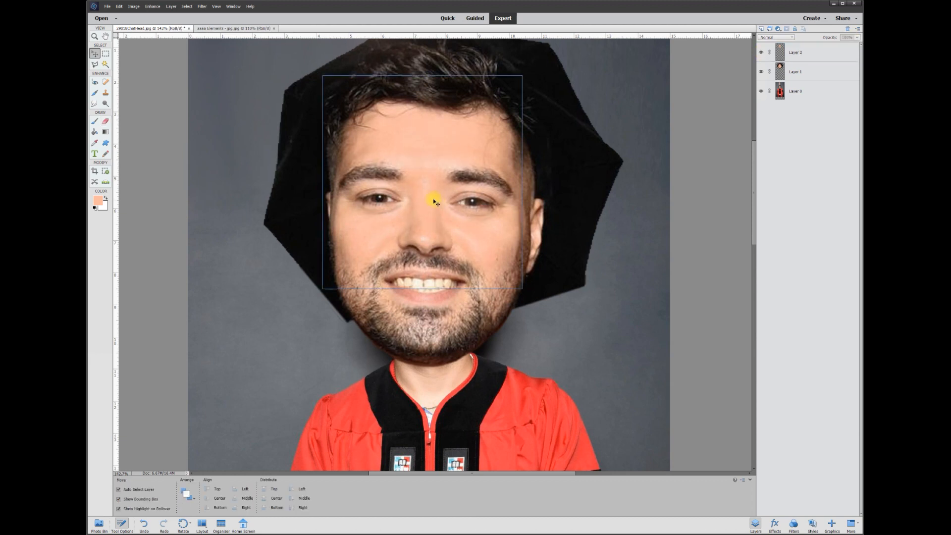
scroll(528, 218, "down", 5)
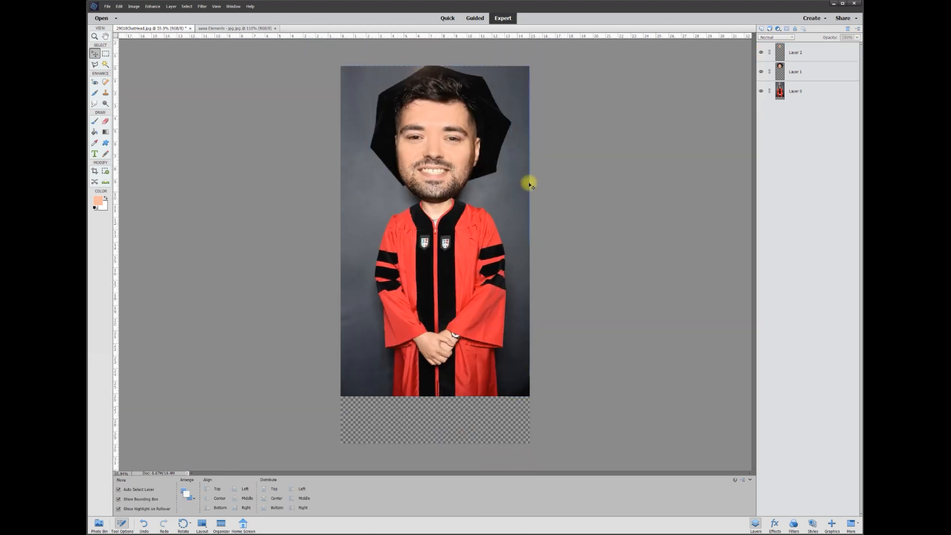
scroll(600, 144, "up", 1)
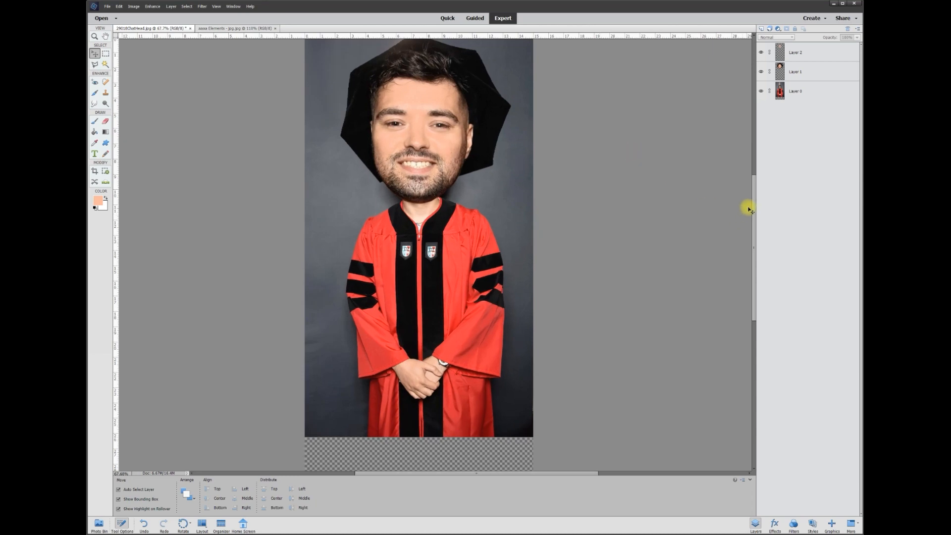
left_click_drag(755, 200, 698, 192)
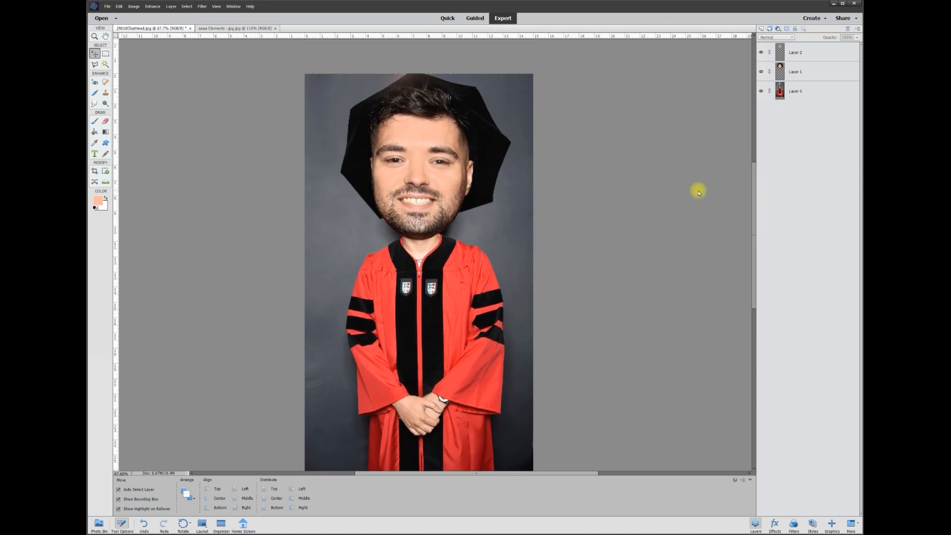